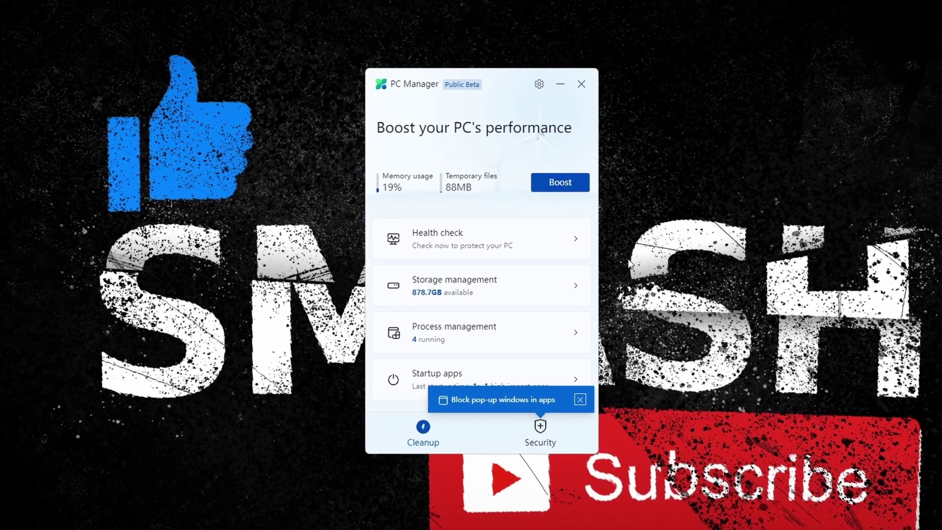
# Boost performance, then run a health check and apply its cleanup items
pyautogui.click(535, 181)
pyautogui.click(460, 240)
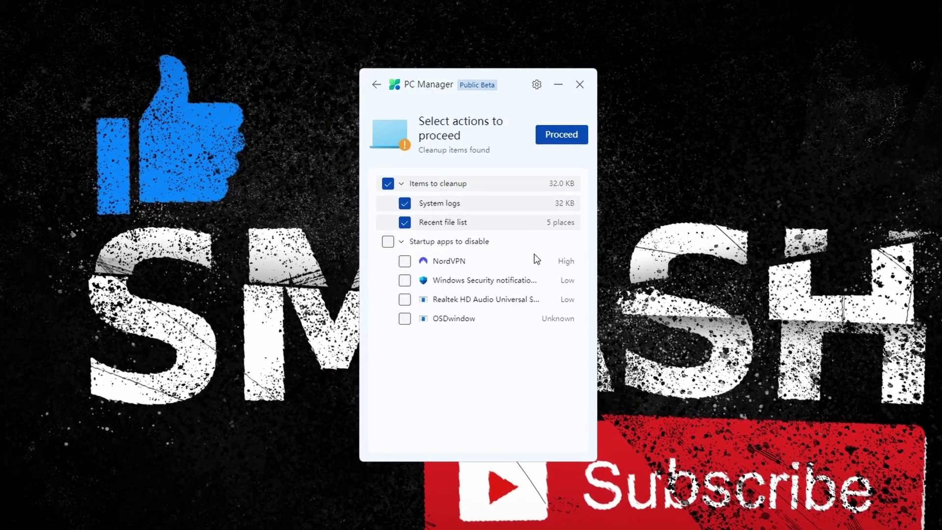
pyautogui.click(559, 139)
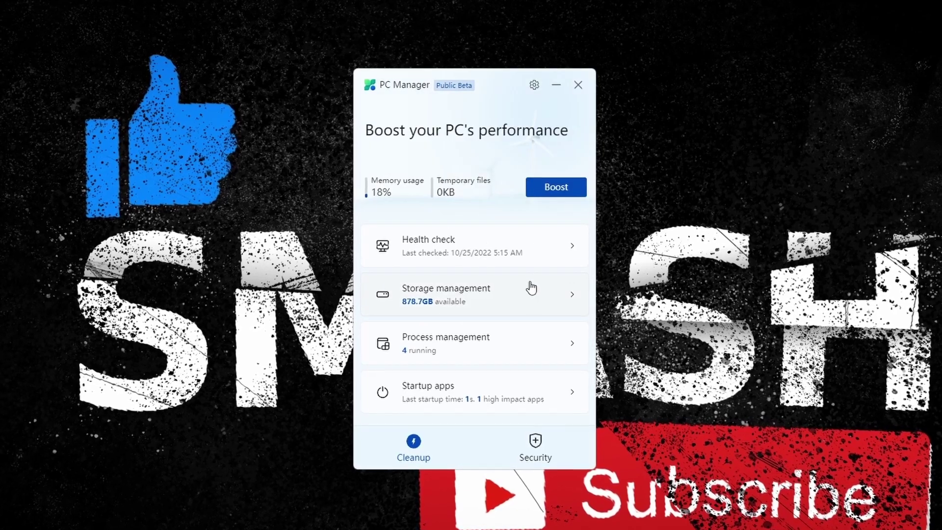
pyautogui.click(528, 288)
# Run storage cleanup including the DirectX shader cache and choose Chrome for browser protection
pyautogui.click(496, 294)
pyautogui.click(558, 137)
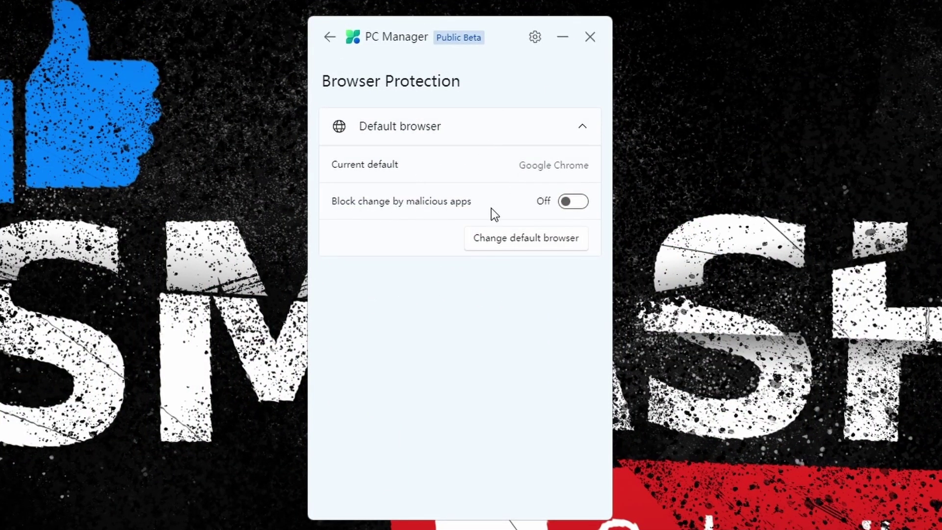
pyautogui.click(546, 243)
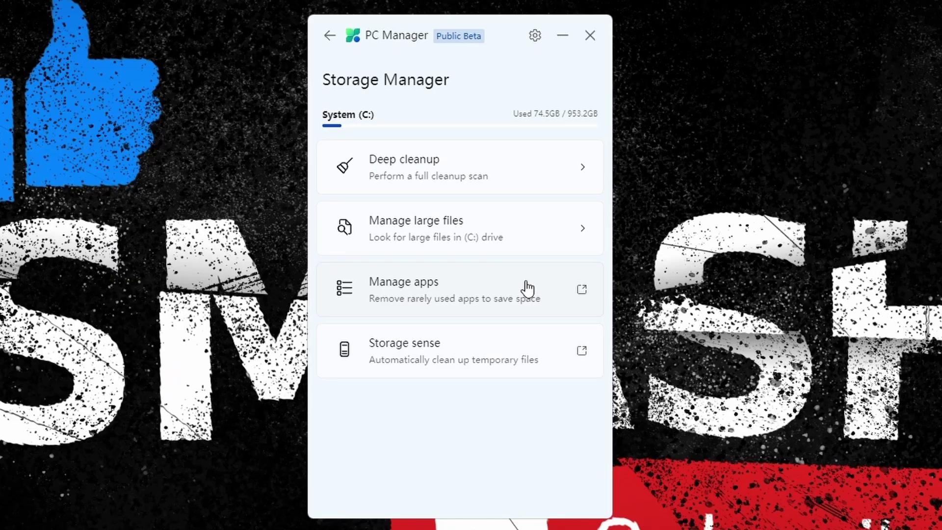
# Scan for deep-cleanup items and clean them all, including the DirectX shader cache
pyautogui.click(519, 176)
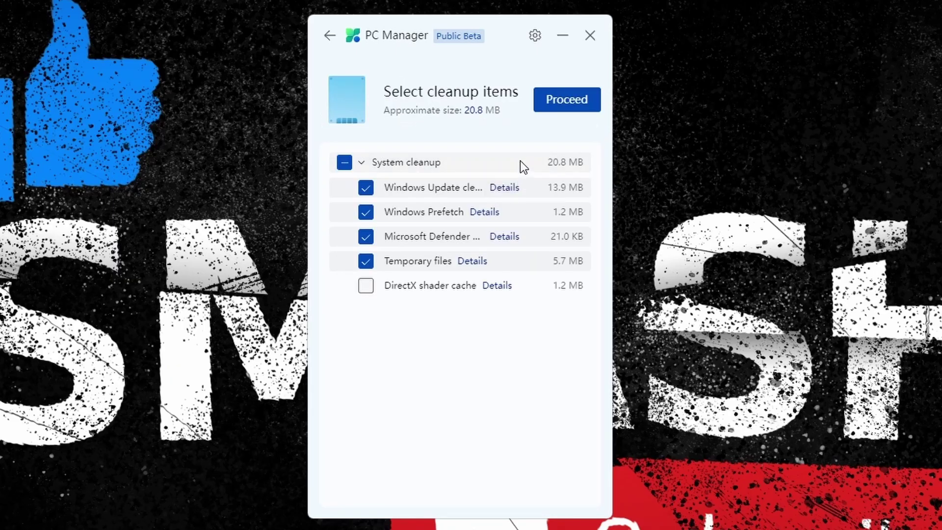
pyautogui.click(365, 285)
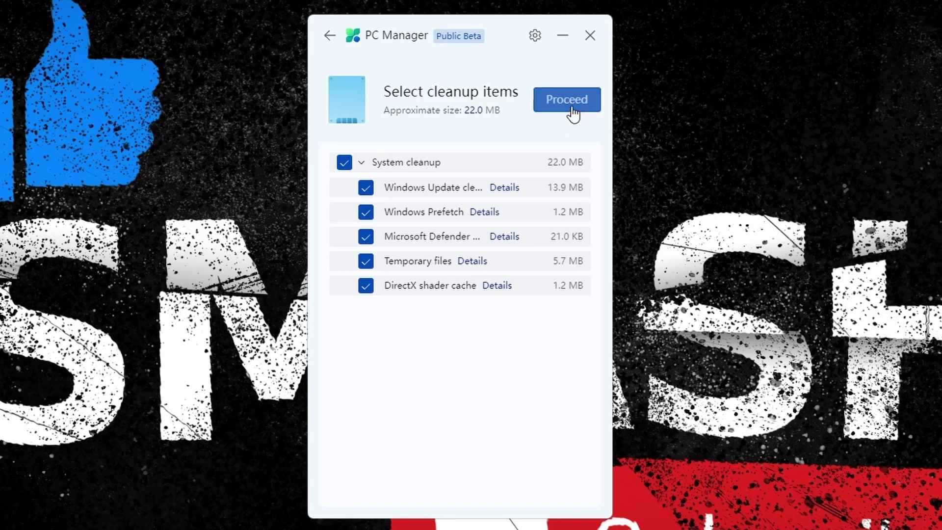
pyautogui.click(566, 100)
# Show the installed apps list and bring up uninstall options for a Visual C++ entry
pyautogui.click(468, 309)
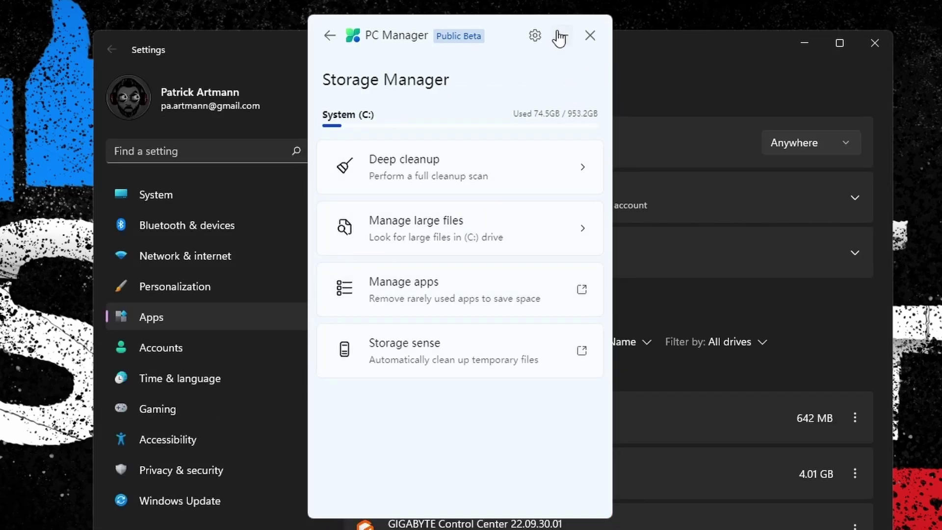
pyautogui.click(562, 36)
pyautogui.scroll(-10, 616, 389)
pyautogui.scroll(-3, 616, 389)
pyautogui.scroll(-1, 677, 339)
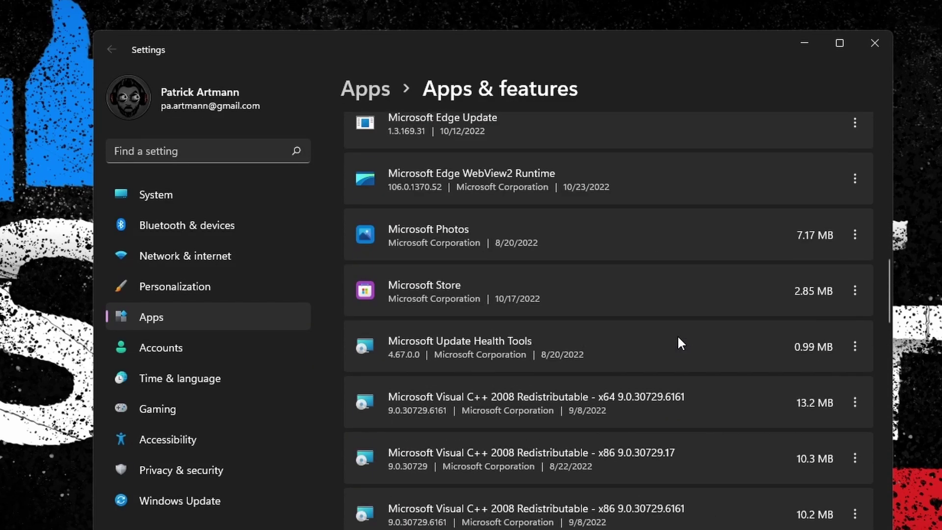
pyautogui.rightClick(618, 383)
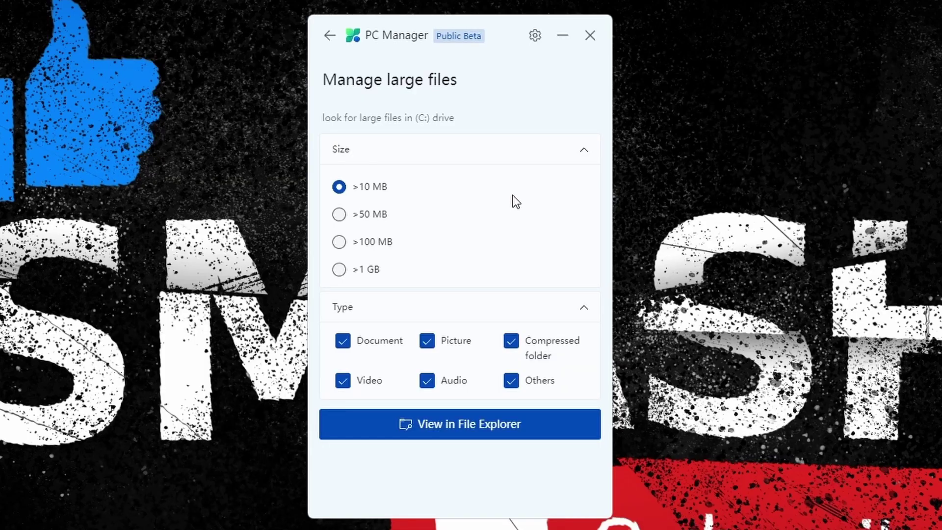
# List the large C: files in File Explorer with PC Manager hidden
pyautogui.click(472, 434)
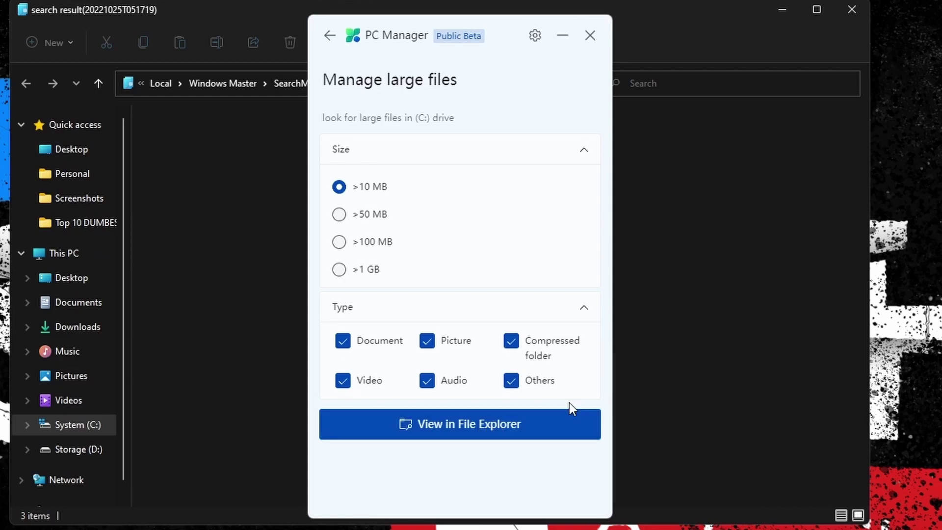
pyautogui.click(562, 35)
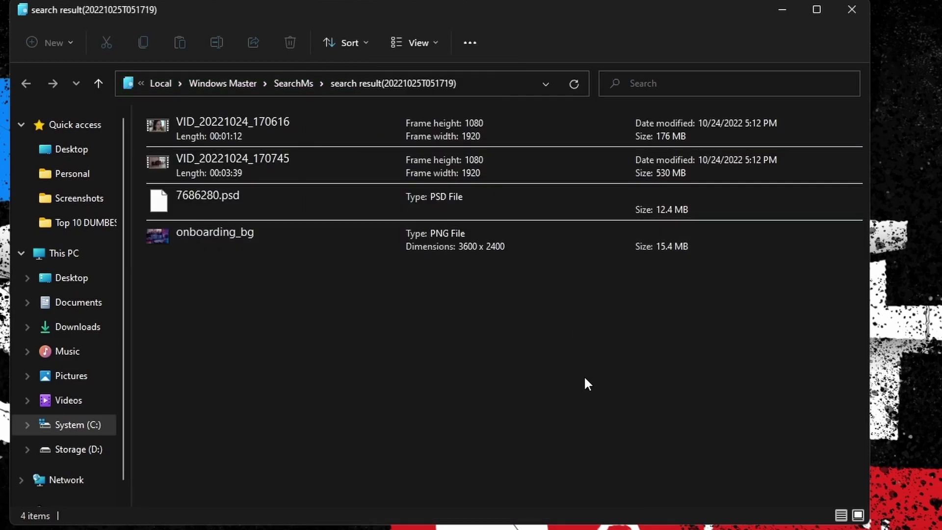
# Select onboarding_bg and 7686280.psd, then return to PC Manager's process management
pyautogui.click(245, 236)
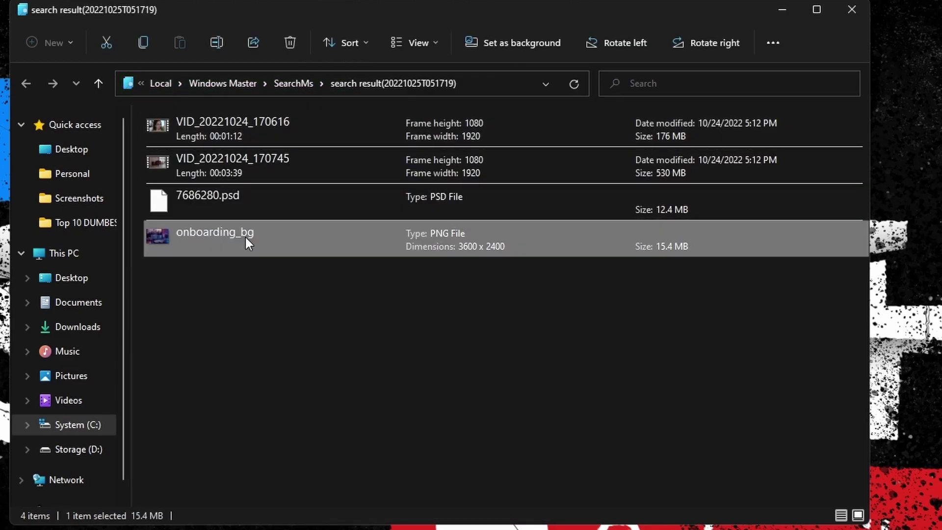
pyautogui.keyDown('ctrl'); pyautogui.click(250, 202); pyautogui.keyUp('ctrl')
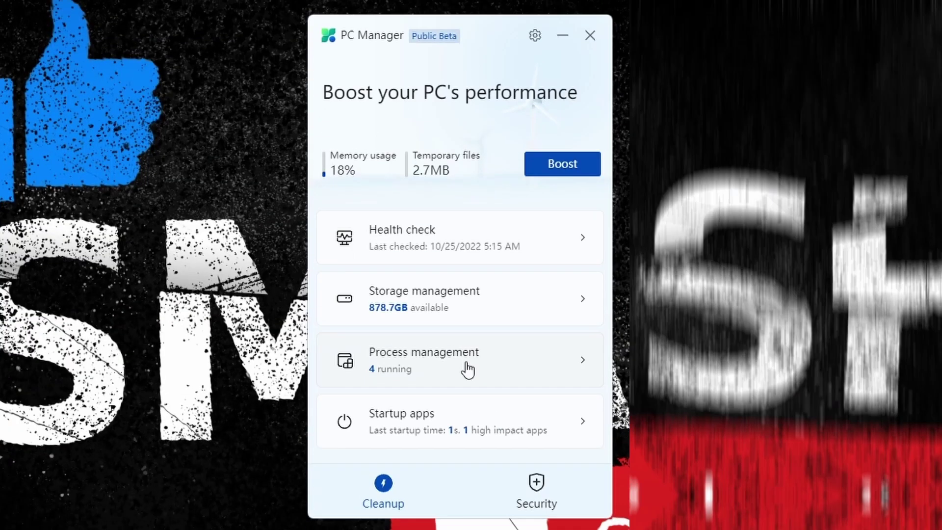
pyautogui.click(464, 367)
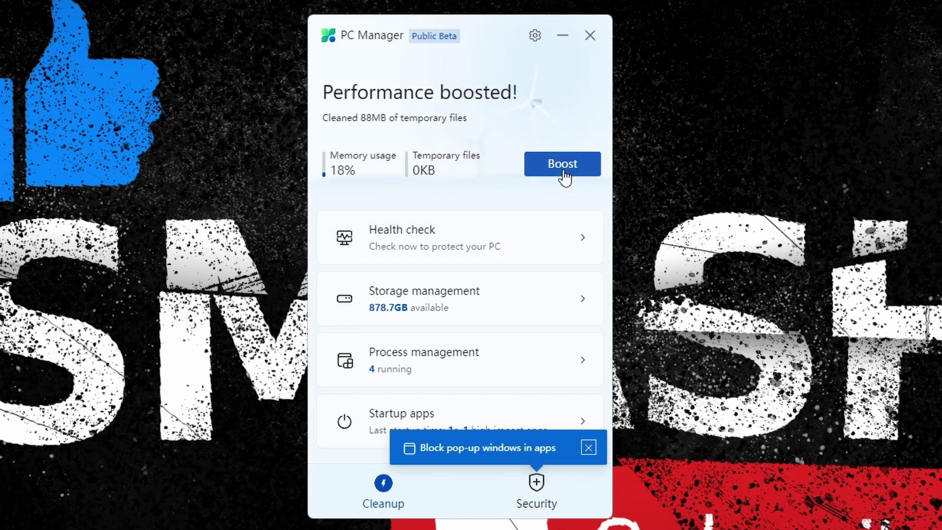
# Run a health check and apply its 32 KB of cleanup items
pyautogui.click(439, 248)
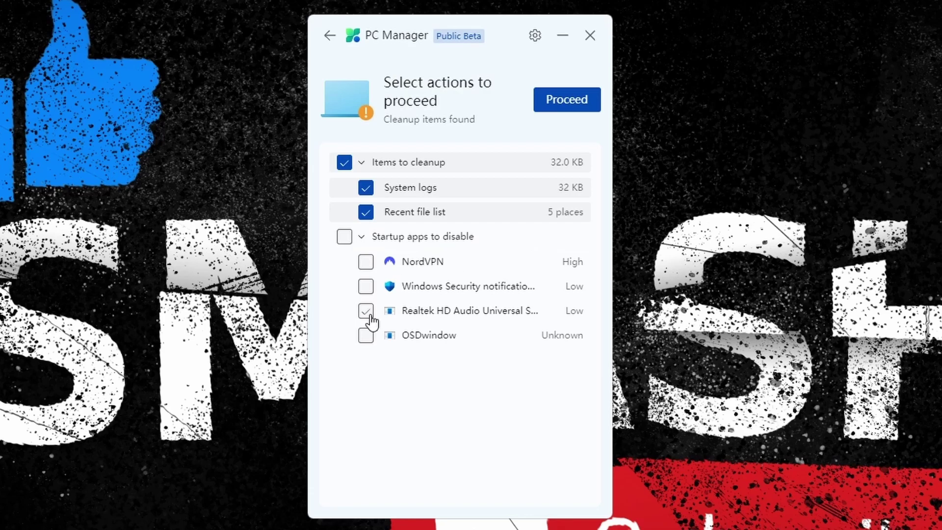
pyautogui.click(582, 106)
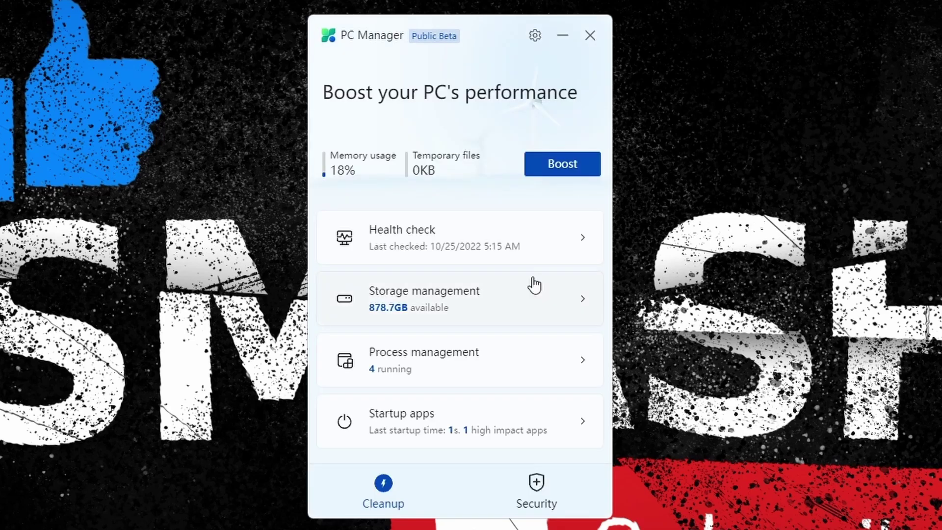
# Scan storage for deep-cleanup items and include the DirectX shader cache
pyautogui.click(535, 284)
pyautogui.click(520, 161)
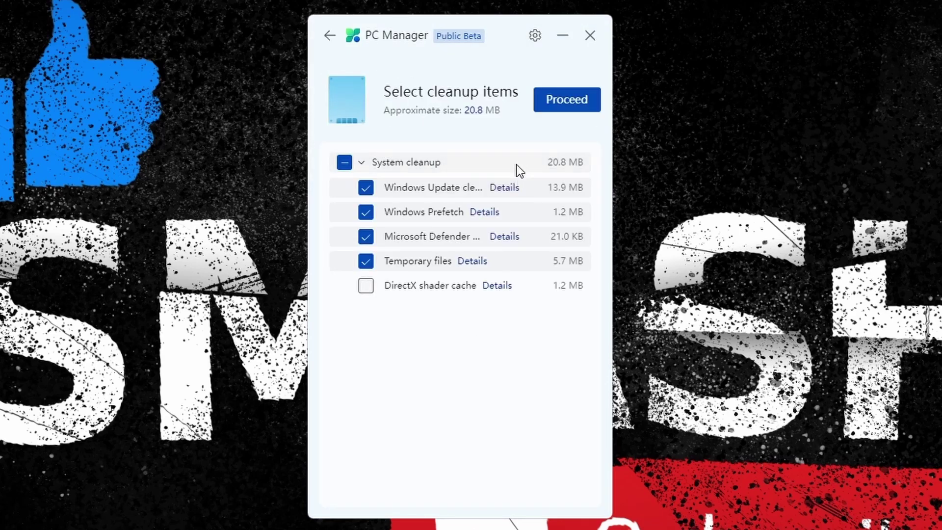
pyautogui.click(366, 285)
pyautogui.click(566, 100)
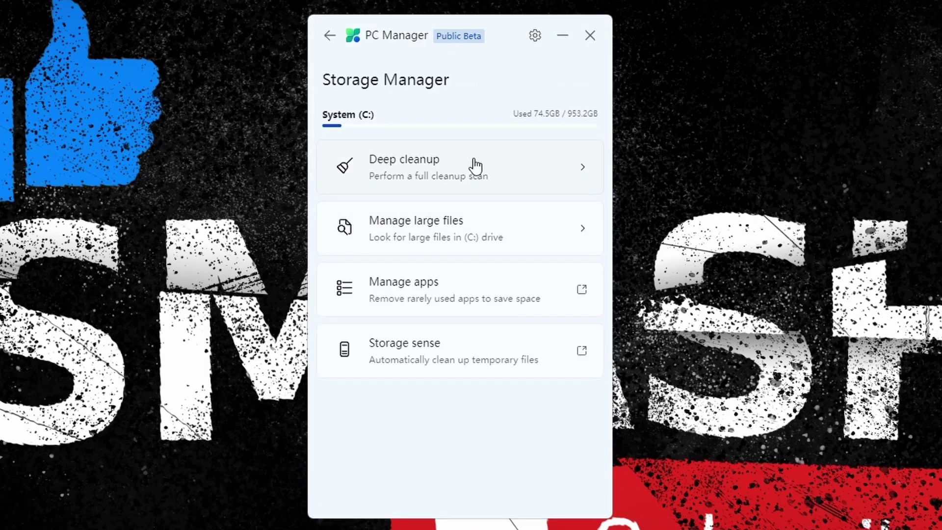
pyautogui.click(467, 308)
pyautogui.click(564, 36)
pyautogui.scroll(-10, 615, 389)
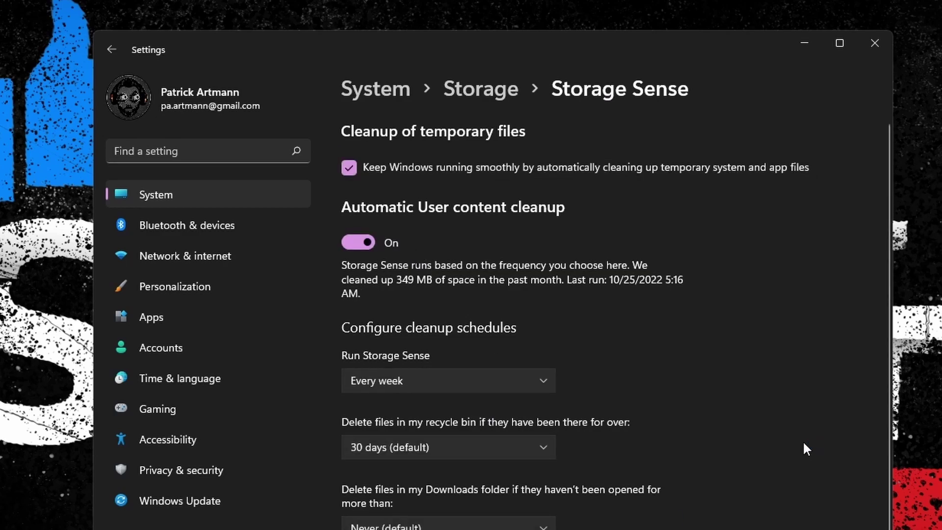
pyautogui.scroll(-1, 803, 443)
pyautogui.click(860, 42)
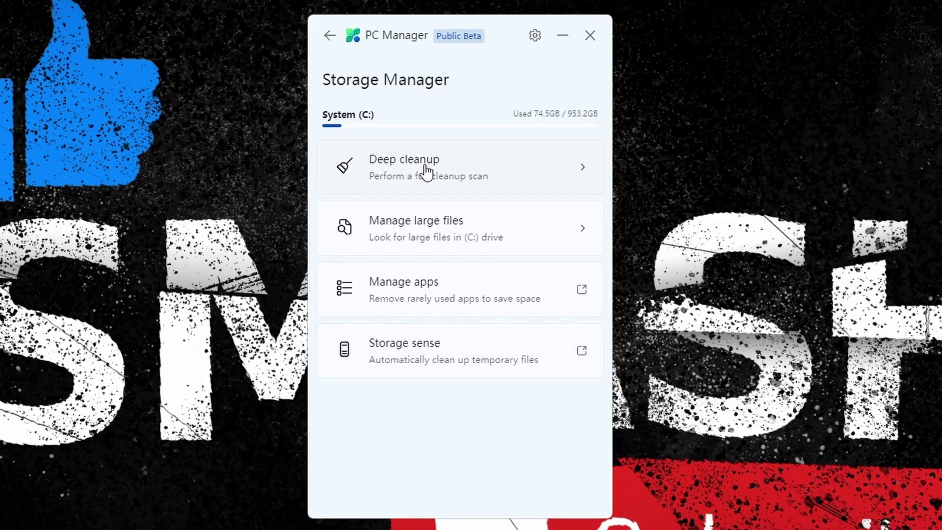
pyautogui.click(421, 234)
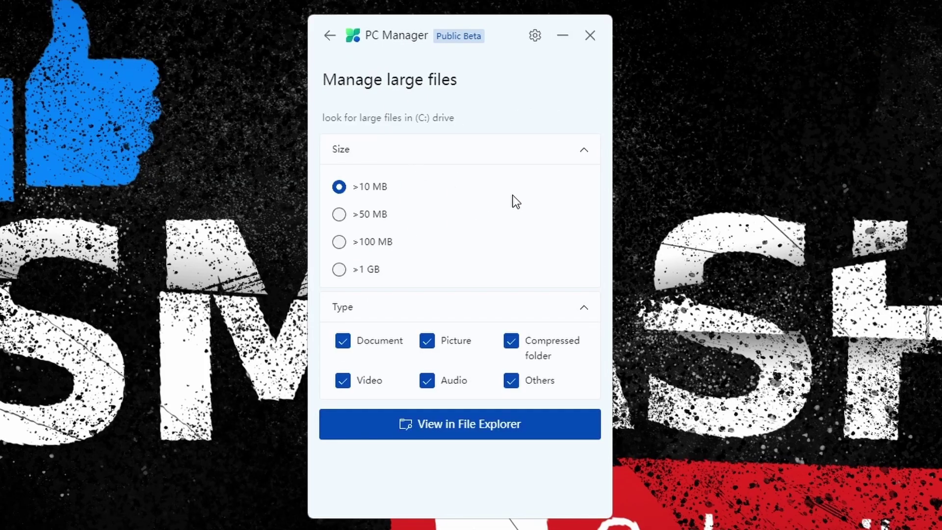
pyautogui.click(473, 434)
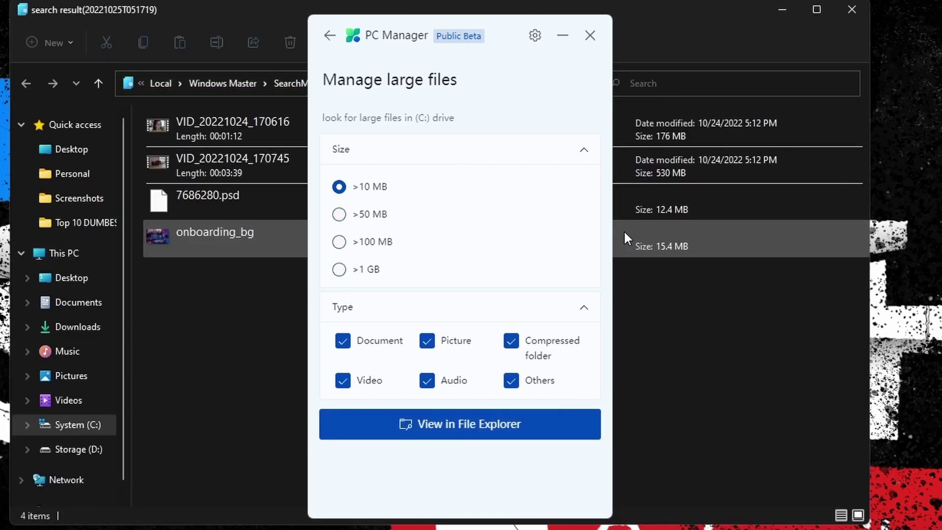
pyautogui.click(589, 35)
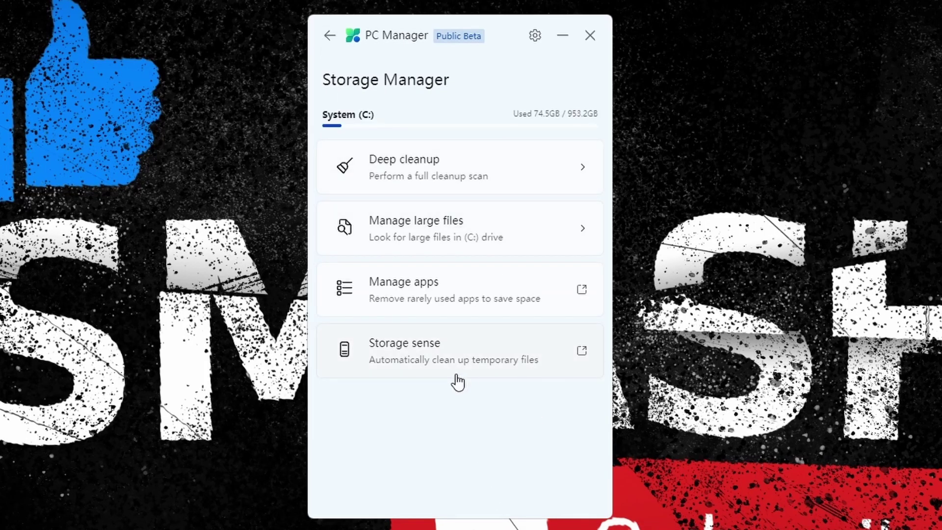
# Return home, glance at running processes, then show the startup apps list
pyautogui.click(326, 44)
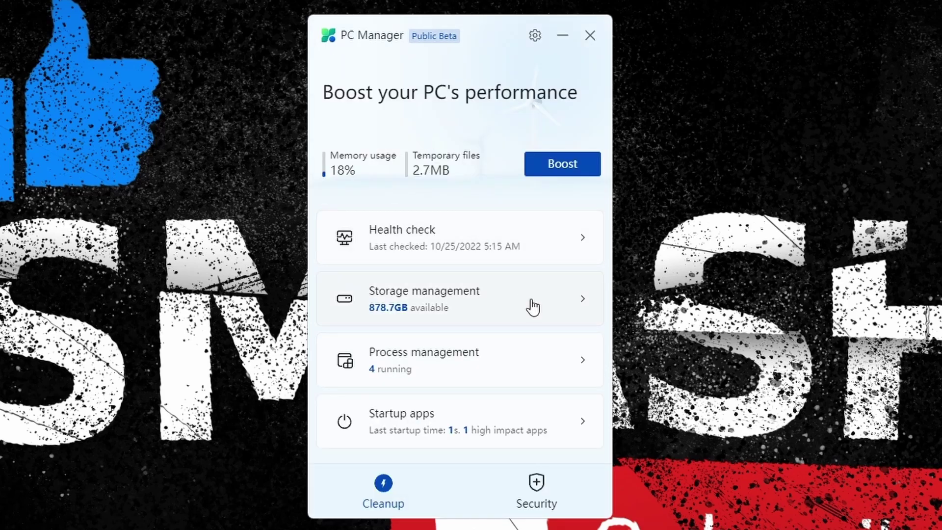
pyautogui.click(466, 369)
pyautogui.click(329, 35)
pyautogui.click(410, 427)
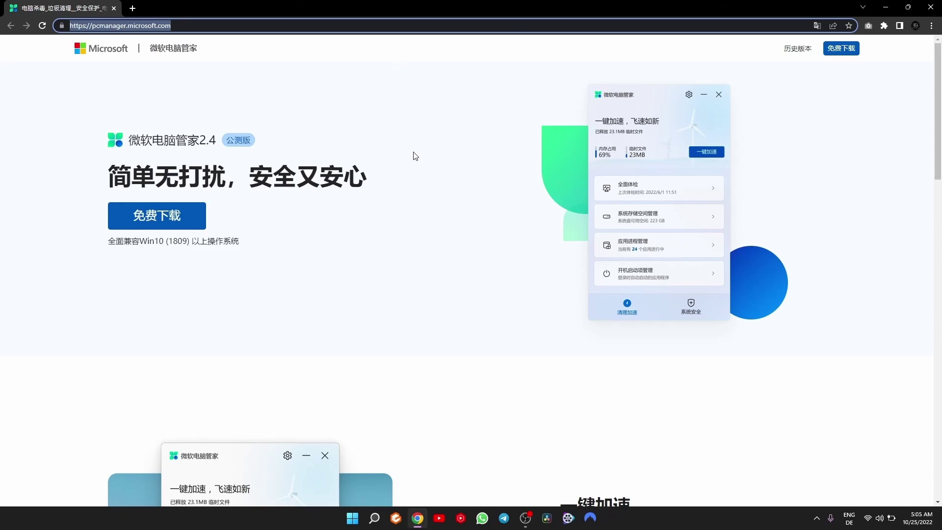
pyautogui.scroll(-5, 406, 169)
pyautogui.scroll(5, 397, 171)
# Highlight the PC Manager site address in Chrome's address bar
pyautogui.click(182, 26)
pyautogui.moveTo(183, 25); pyautogui.dragTo(70, 26)
pyautogui.press('Right')
# Translate the page into English with Google Translate and dismiss the prompt
pyautogui.click(817, 26)
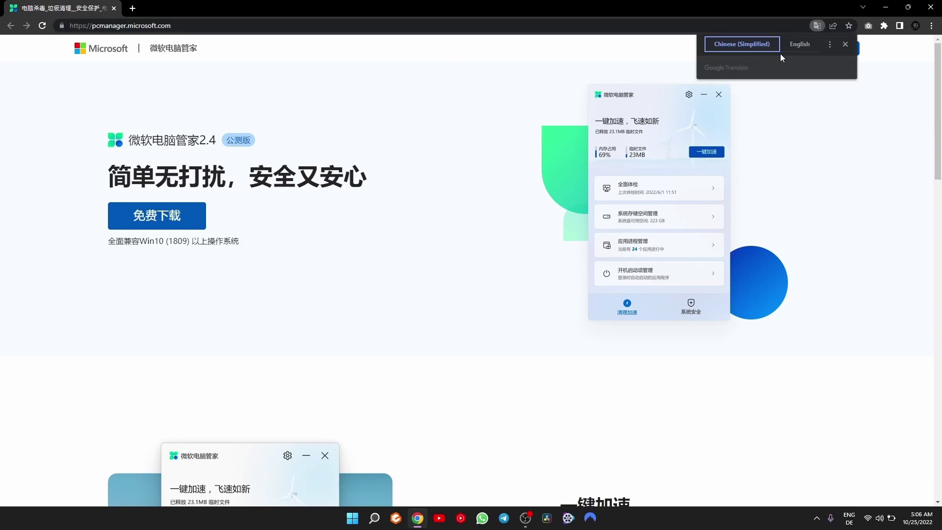
pyautogui.click(799, 44)
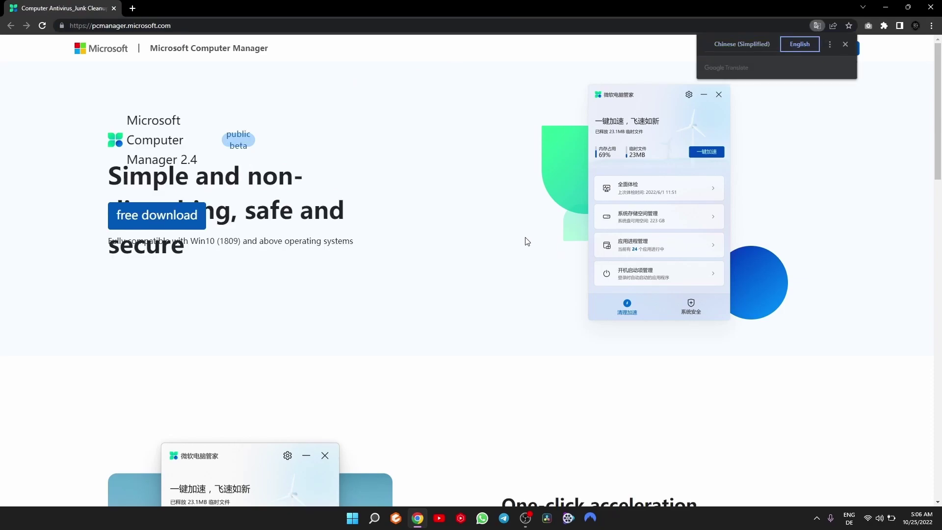
pyautogui.click(857, 87)
pyautogui.scroll(-3, 826, 219)
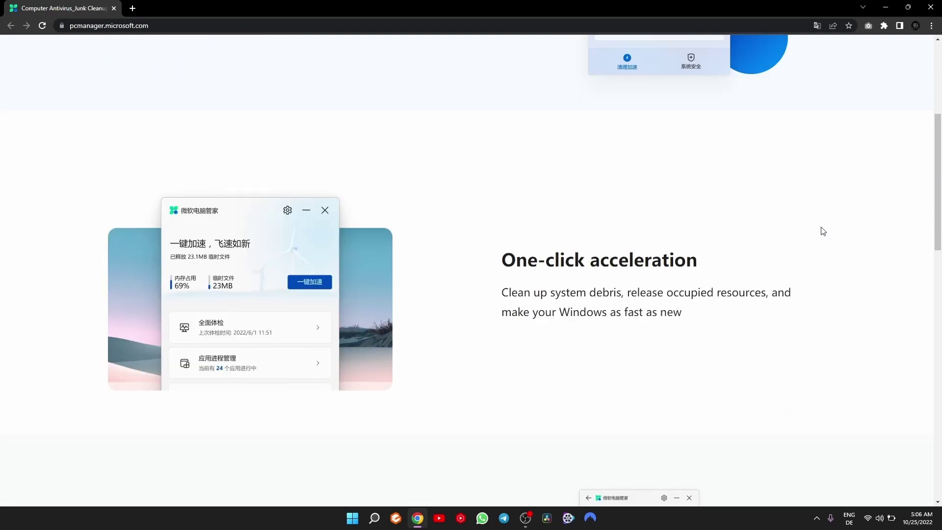
pyautogui.scroll(-4, 822, 231)
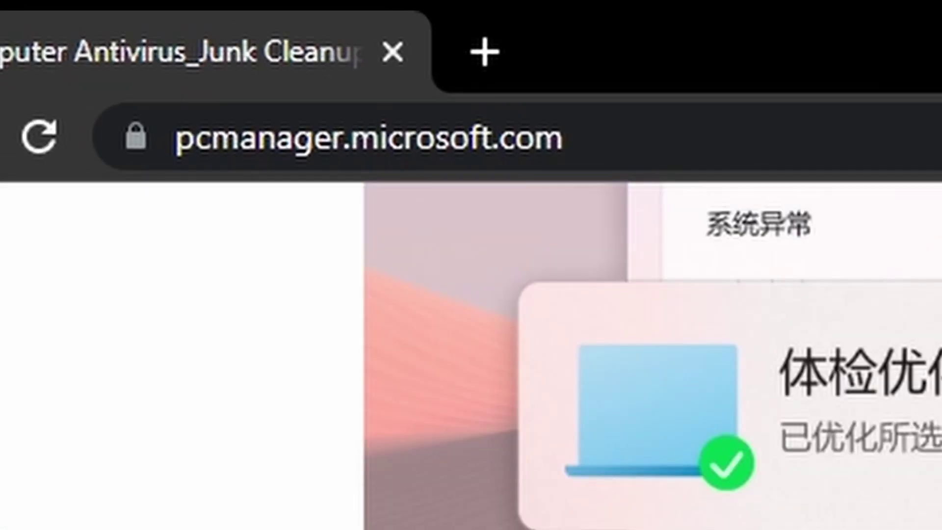
pyautogui.scroll(3, 492, 326)
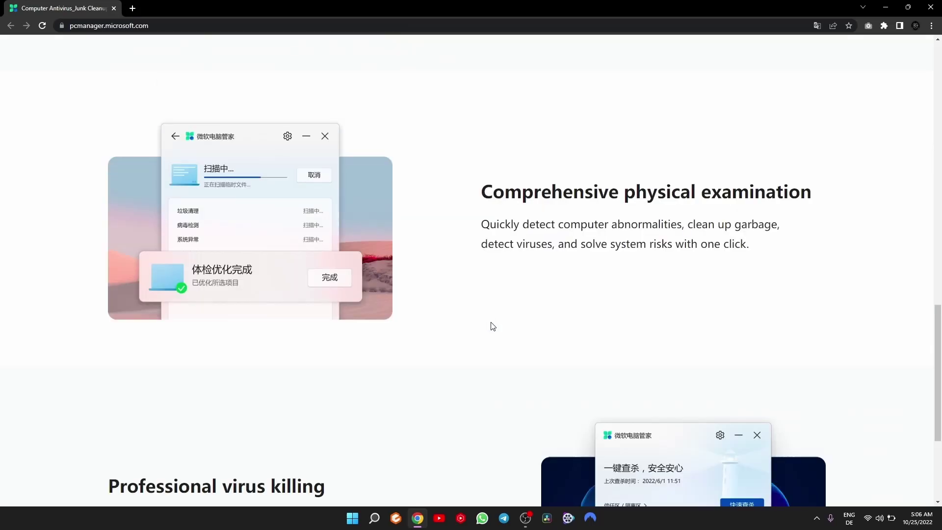
pyautogui.scroll(1, 494, 329)
pyautogui.scroll(-3, 496, 332)
pyautogui.scroll(5, 425, 350)
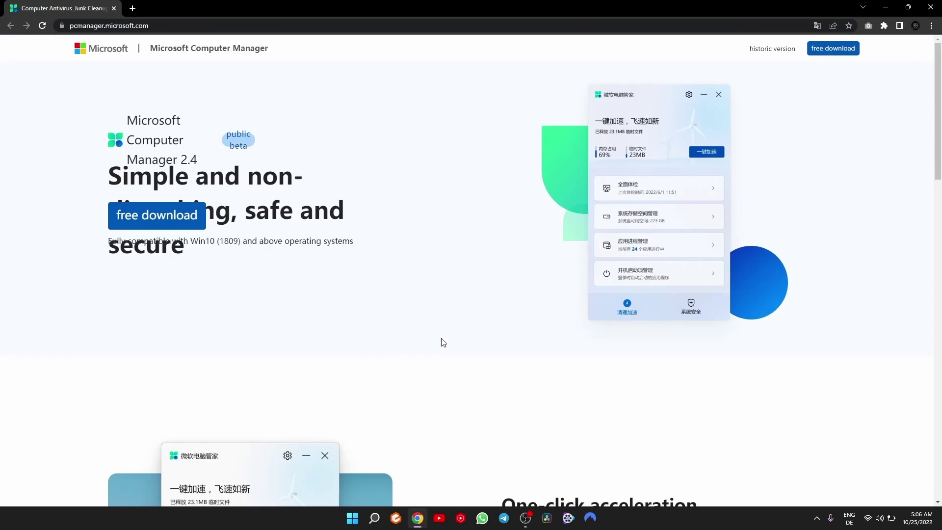